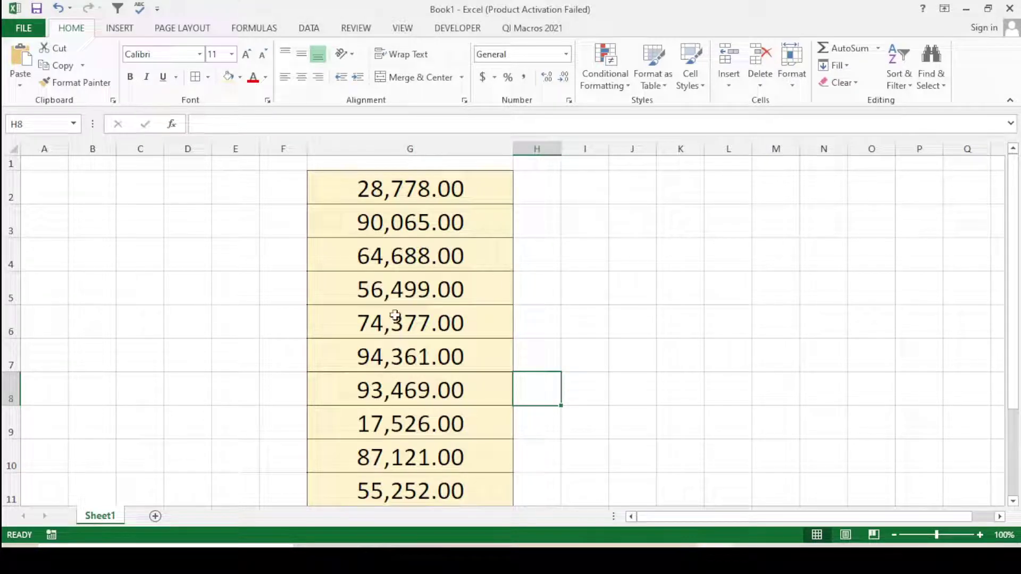
Open Excel Options from File and switch to the Advanced category.
{"action": "scroll", "coordinate": [410, 324], "scroll_direction": "down", "scroll_amount": 2}
{"action": "scroll", "coordinate": [411, 331], "scroll_direction": "up", "scroll_amount": 2}
{"action": "scroll", "coordinate": [394, 468], "scroll_direction": "down", "scroll_amount": 1}
{"action": "scroll", "coordinate": [409, 413], "scroll_direction": "up", "scroll_amount": 1}
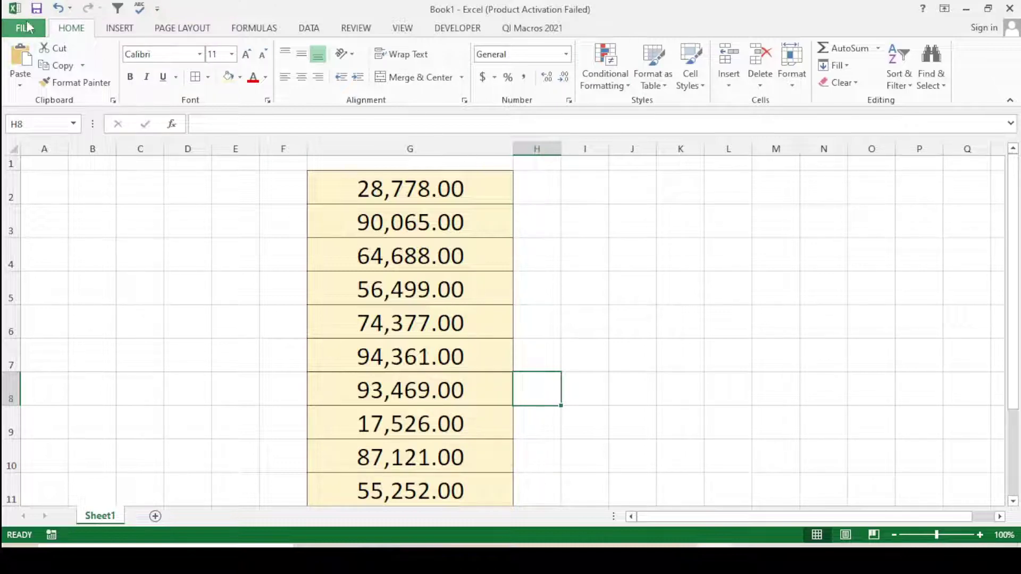
{"action": "key", "text": "alt+space"}
{"action": "left_click_drag", "start_coordinate": [112, 250], "coordinate": [93, 221]}
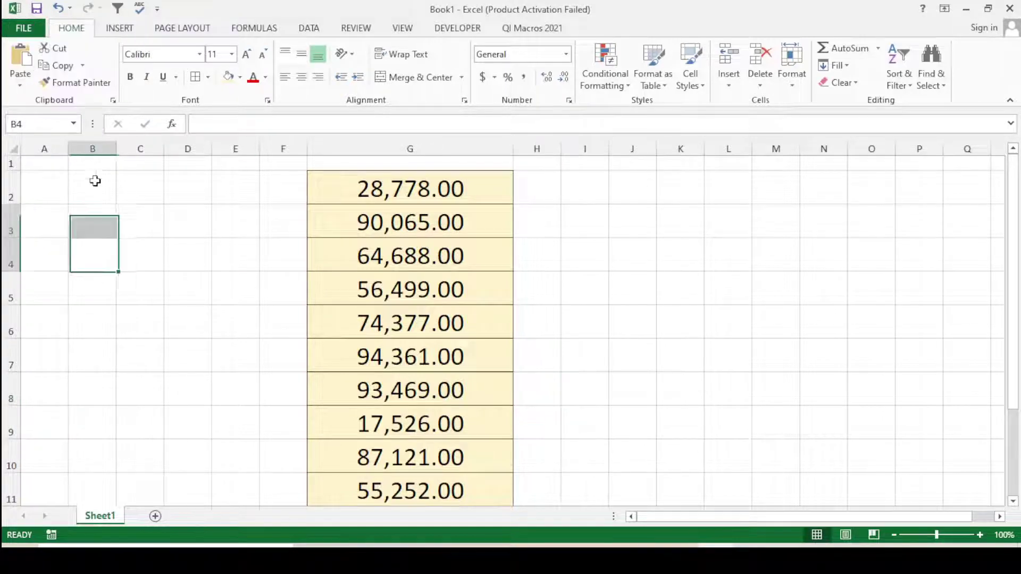
{"action": "left_click", "coordinate": [23, 29]}
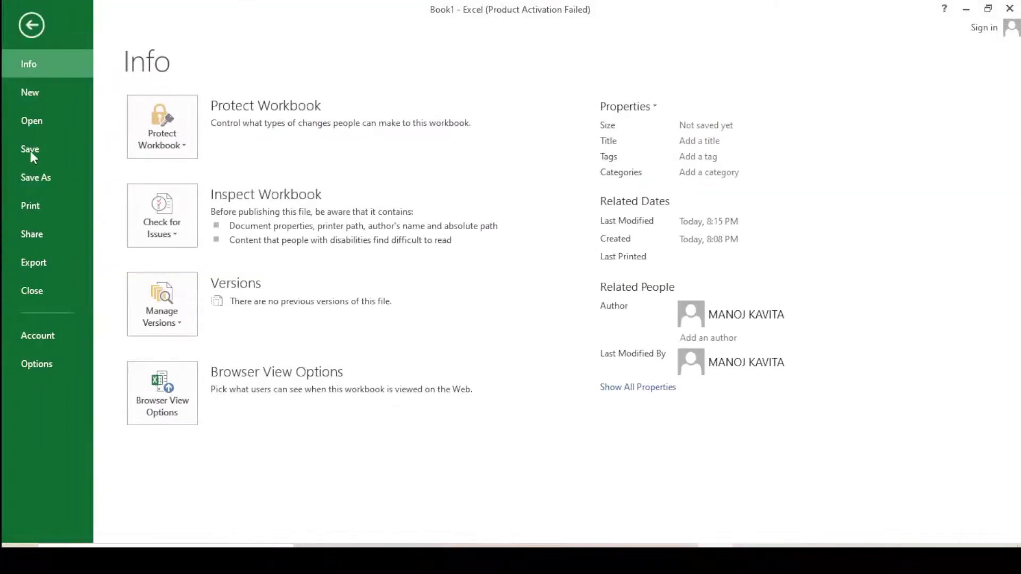
{"action": "left_click", "coordinate": [43, 365]}
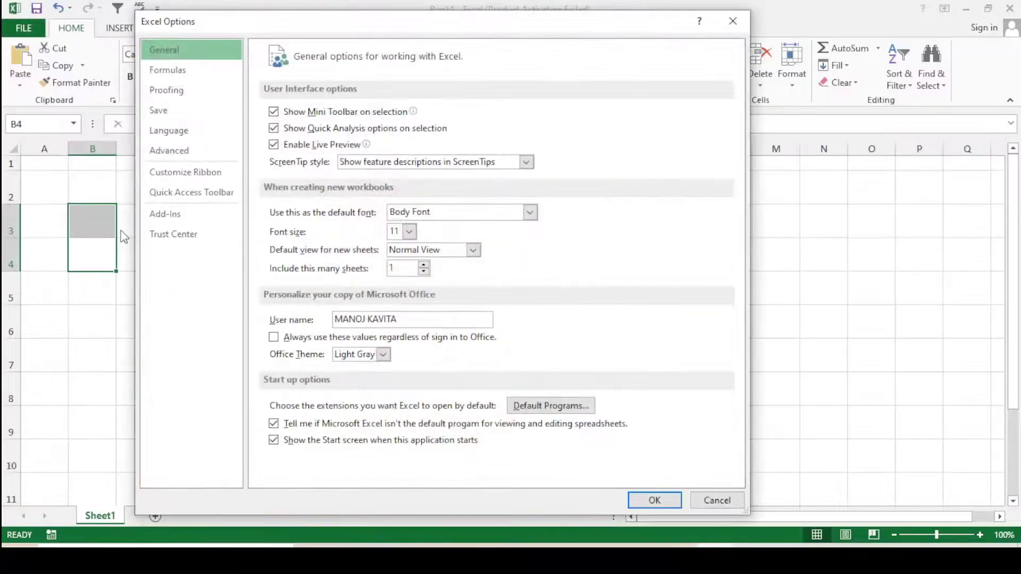
{"action": "left_click", "coordinate": [164, 154]}
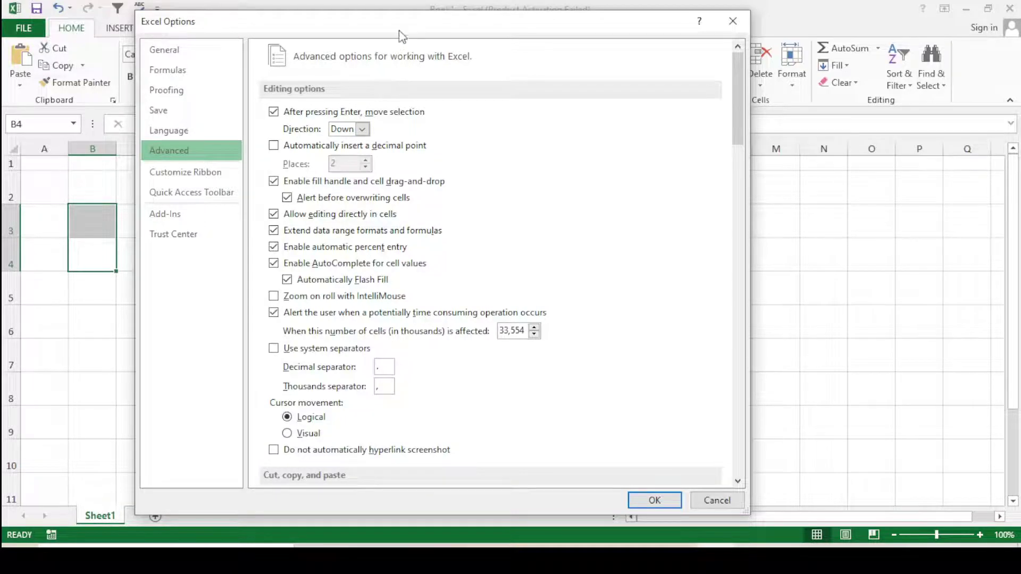
In Advanced editing options, change the thousands separator from a comma to a period.
{"action": "left_click_drag", "start_coordinate": [401, 25], "coordinate": [403, 15]}
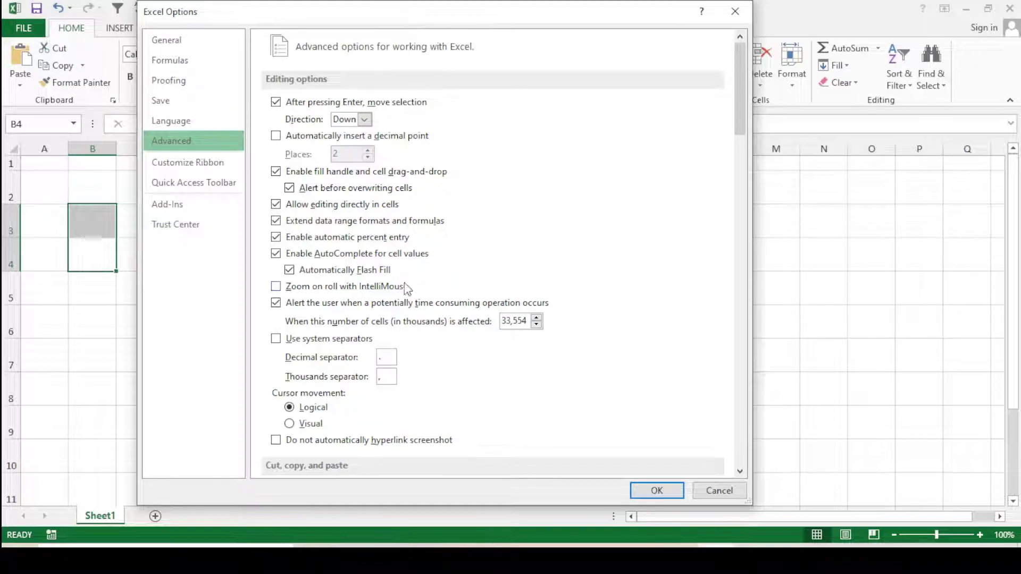
{"action": "scroll", "coordinate": [405, 288], "scroll_direction": "down", "scroll_amount": 1}
{"action": "scroll", "coordinate": [406, 287], "scroll_direction": "down", "scroll_amount": 1}
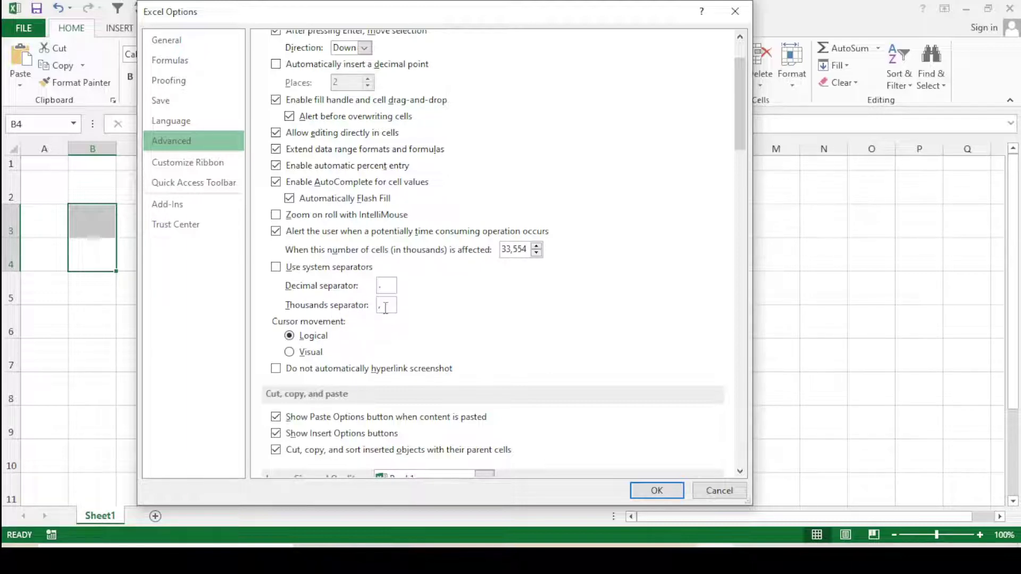
{"action": "left_click", "coordinate": [385, 307]}
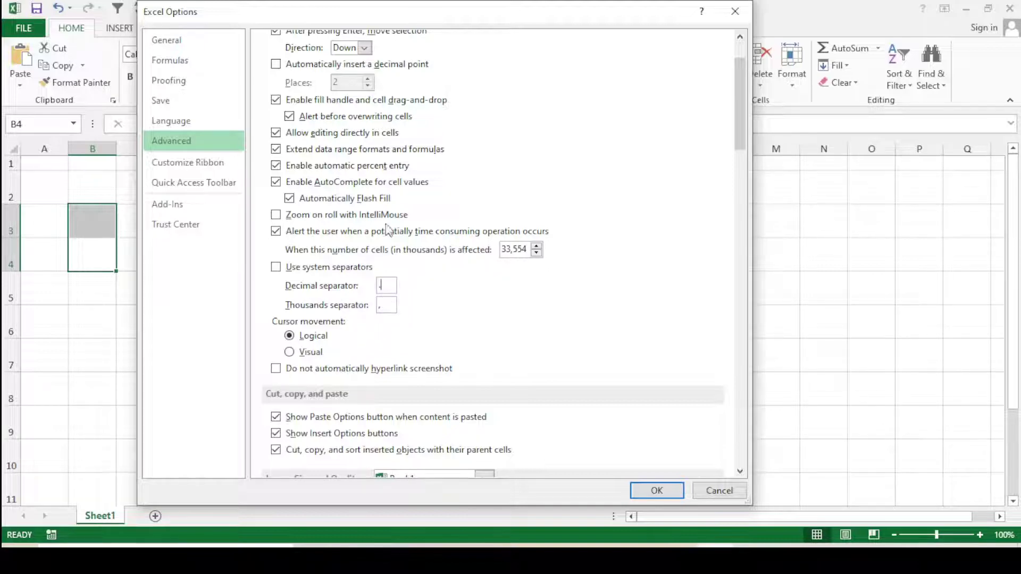
{"action": "mouse_move", "coordinate": [425, 16]}
{"action": "left_mouse_down"}
{"action": "mouse_move", "coordinate": [804, 138]}
{"action": "mouse_move", "coordinate": [789, 114]}
{"action": "left_mouse_up"}
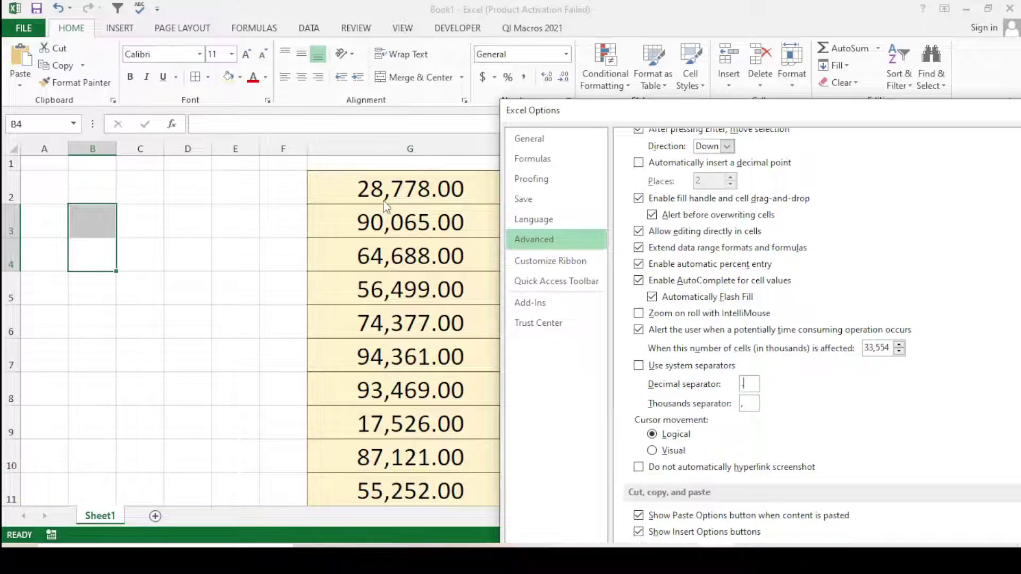
{"action": "left_click_drag", "start_coordinate": [678, 118], "coordinate": [448, 21]}
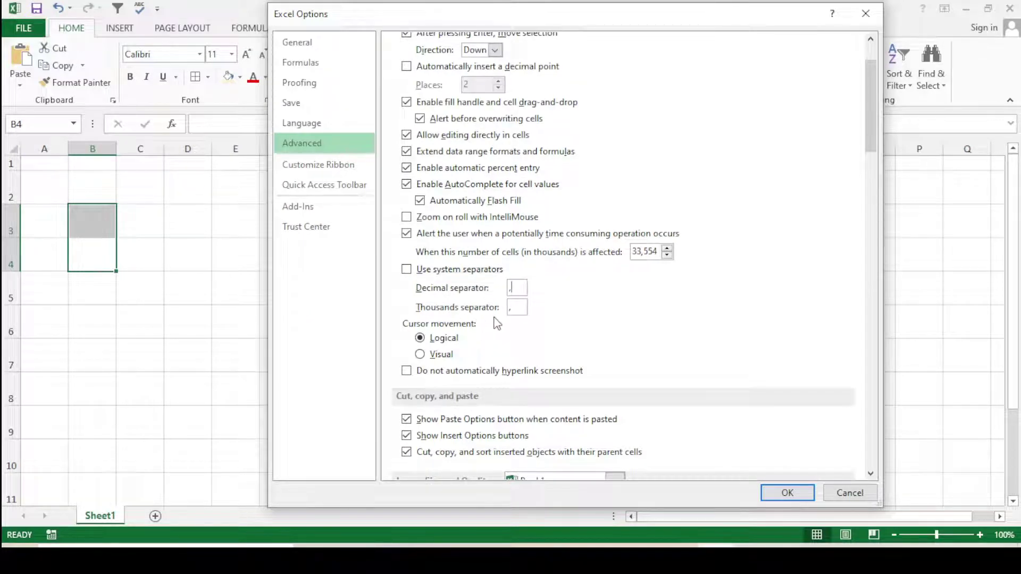
{"action": "key", "text": "BackSpace"}
{"action": "type", "text": "."}
Apply the swapped separators, then check stored values in cells G6 through G2 (28778).
{"action": "left_click", "coordinate": [787, 493]}
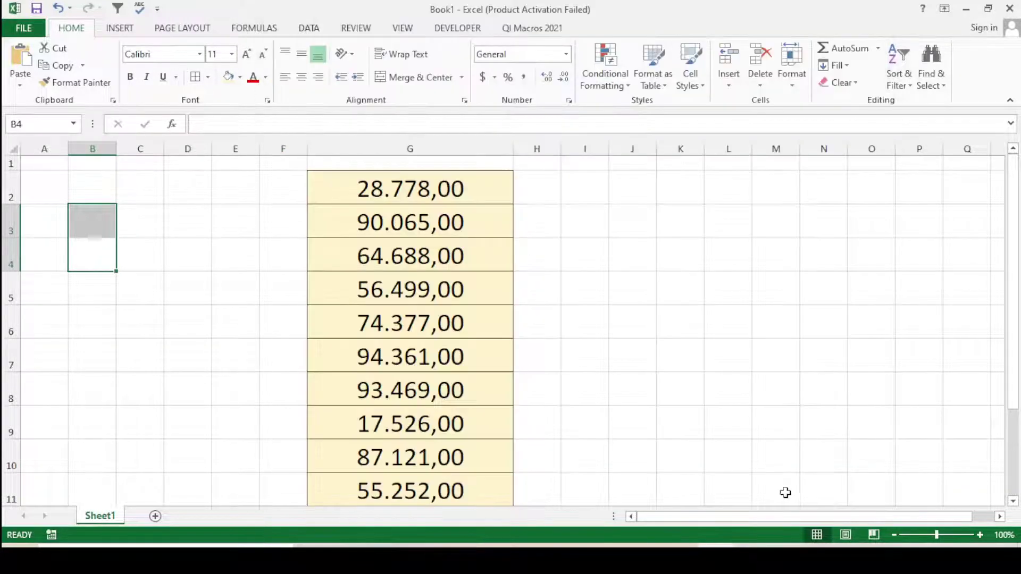
{"action": "left_click", "coordinate": [575, 354]}
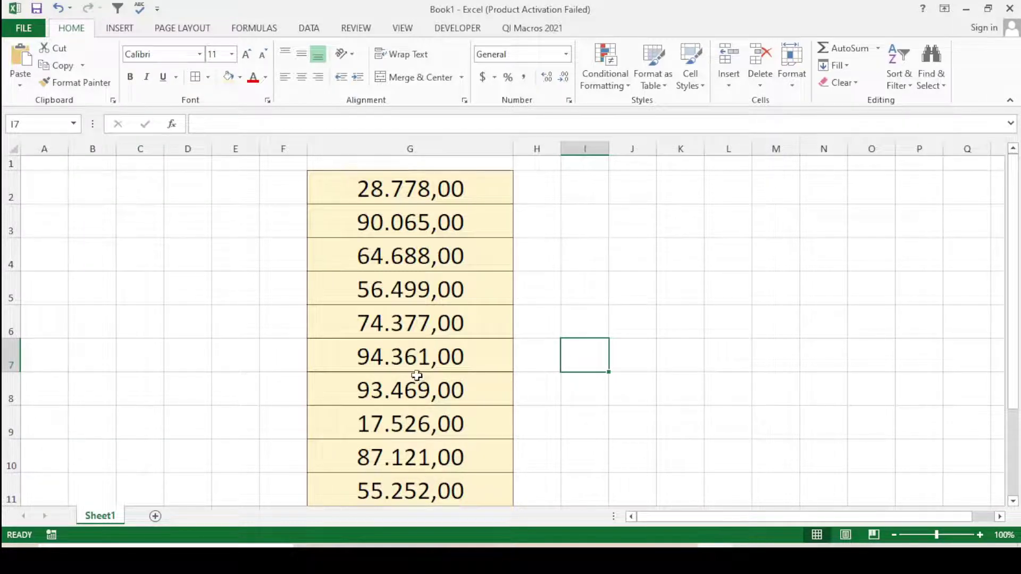
{"action": "left_click", "coordinate": [419, 326]}
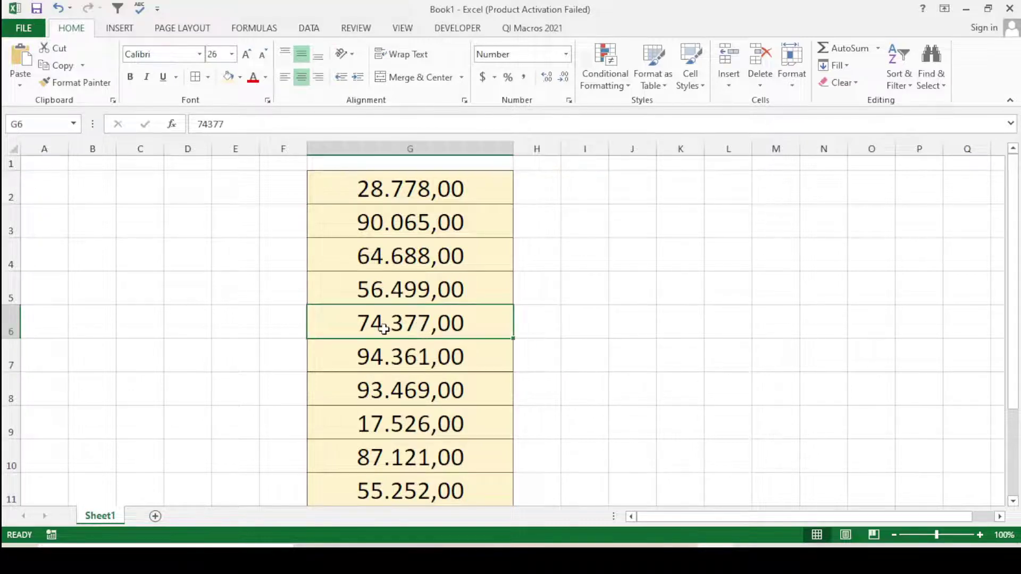
{"action": "scroll", "coordinate": [373, 330], "scroll_direction": "down", "scroll_amount": 3}
{"action": "scroll", "coordinate": [372, 327], "scroll_direction": "up", "scroll_amount": 3}
{"action": "left_click", "coordinate": [404, 290]}
{"action": "left_click", "coordinate": [434, 241]}
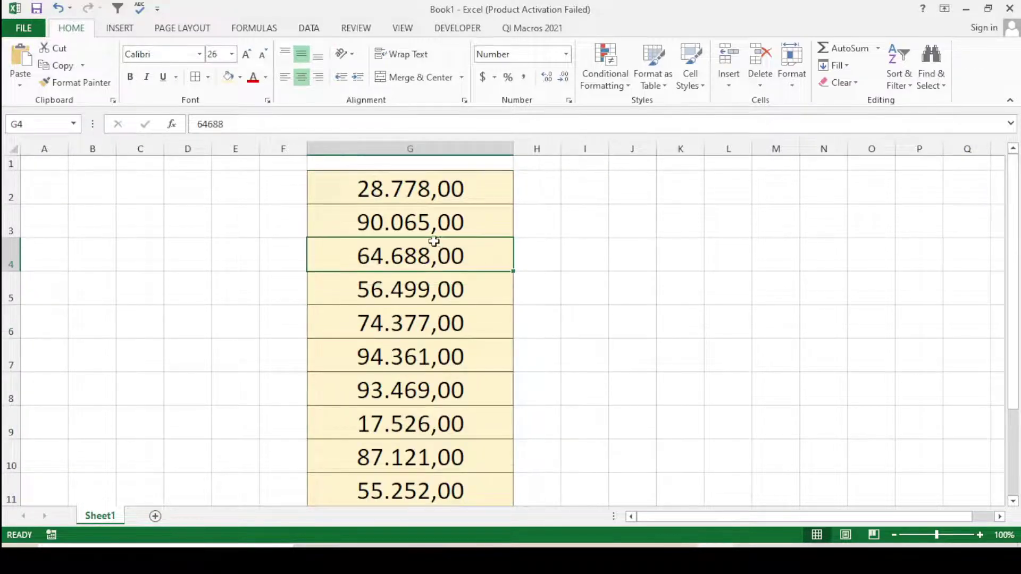
{"action": "left_click", "coordinate": [380, 213]}
{"action": "left_click", "coordinate": [389, 201]}
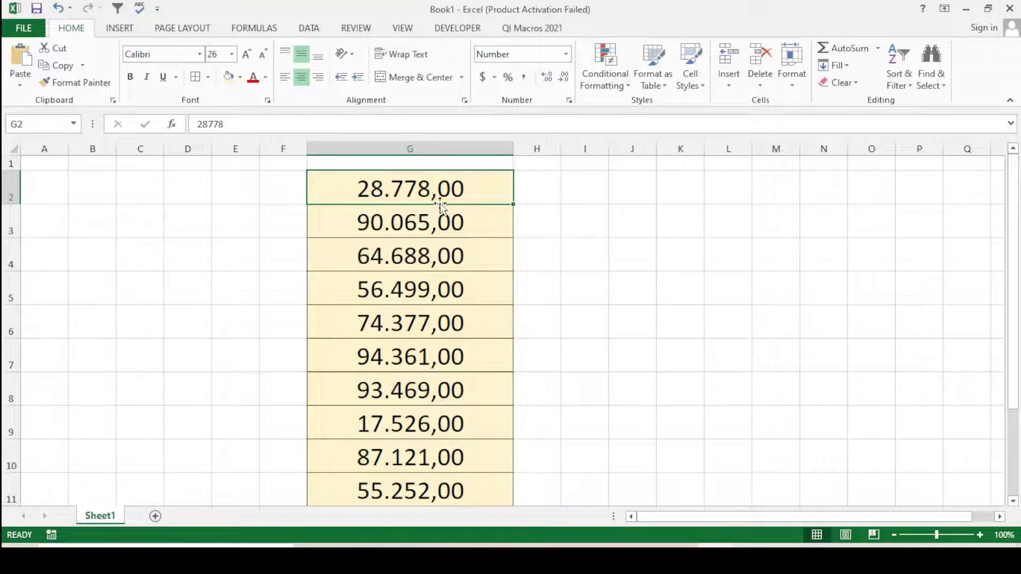
{"action": "left_click", "coordinate": [551, 291]}
Restore period decimal and comma thousands separators in Options so column G reads 28,778.00.
{"action": "left_click", "coordinate": [20, 28]}
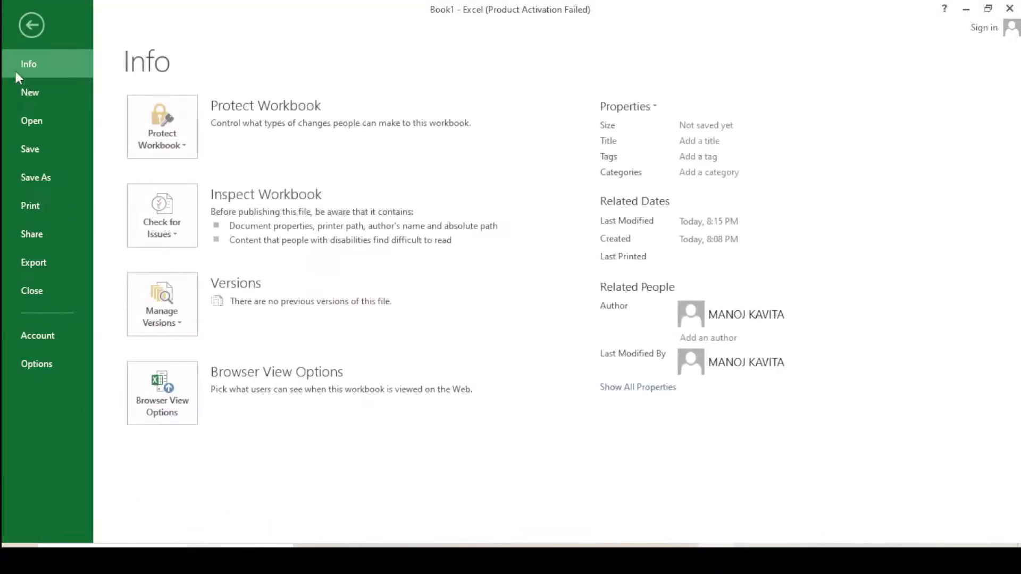
{"action": "left_click", "coordinate": [37, 367]}
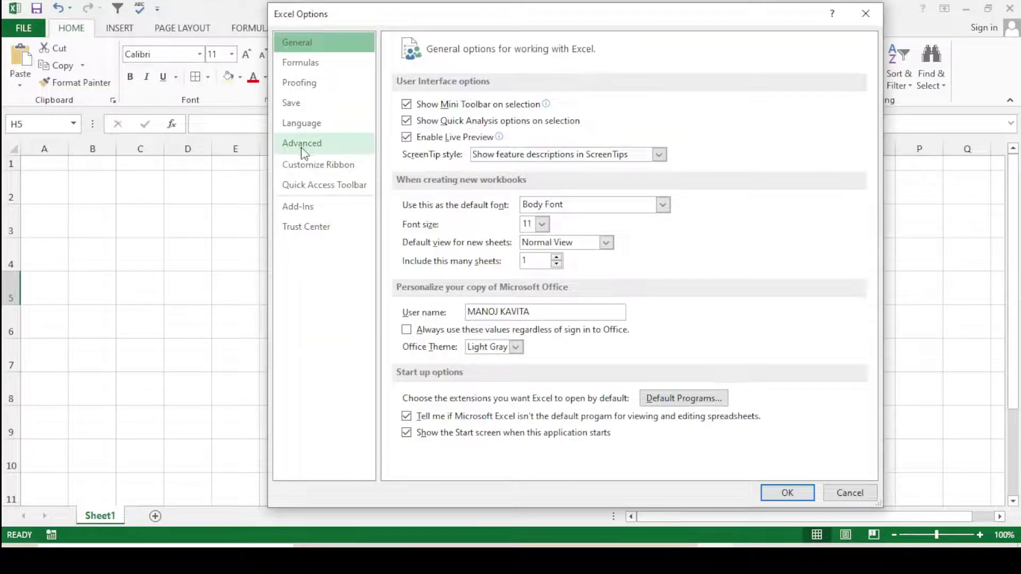
{"action": "left_click", "coordinate": [302, 149]}
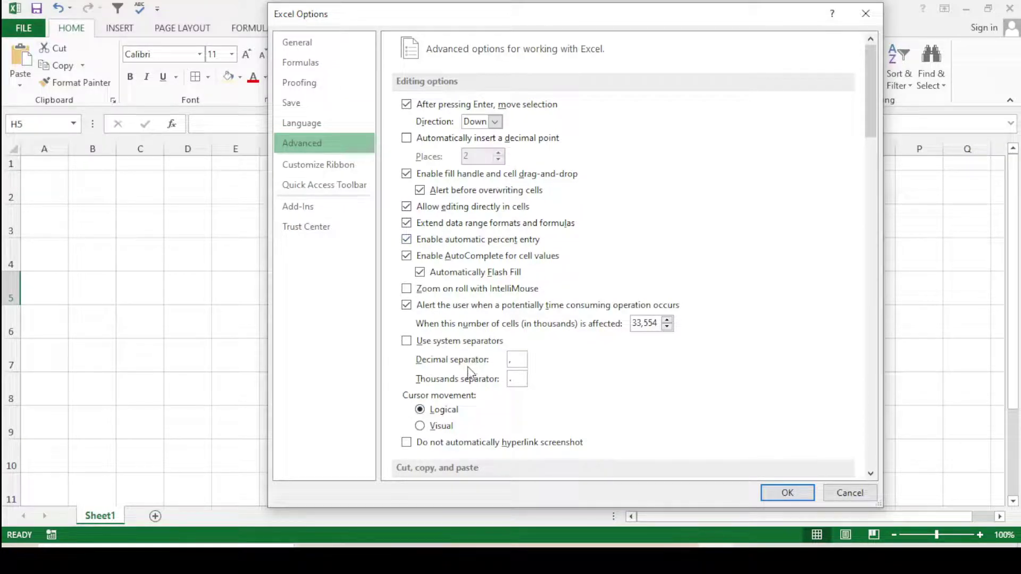
{"action": "scroll", "coordinate": [472, 372], "scroll_direction": "down", "scroll_amount": 1}
{"action": "left_click", "coordinate": [518, 325]}
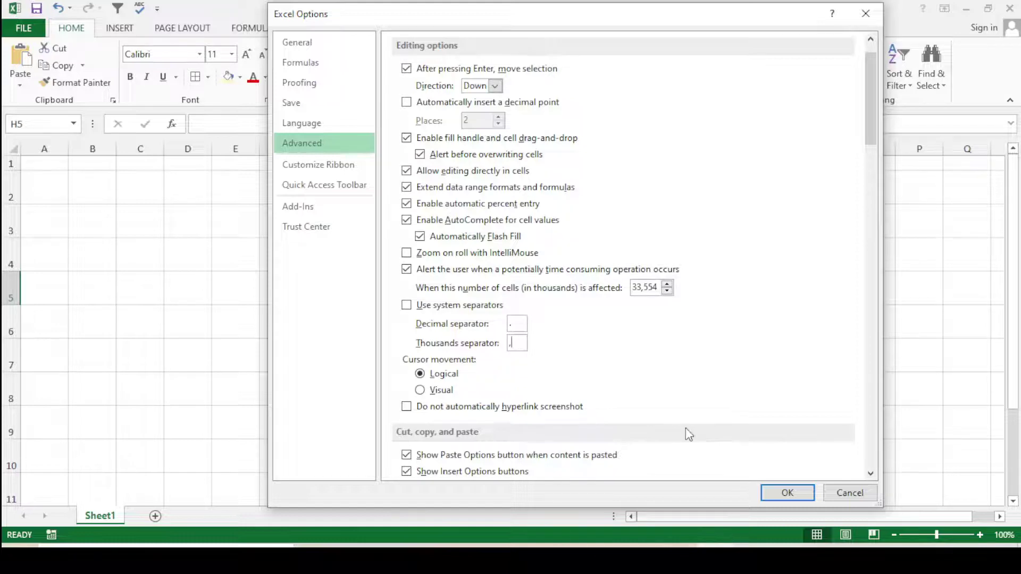
{"action": "left_click", "coordinate": [782, 492]}
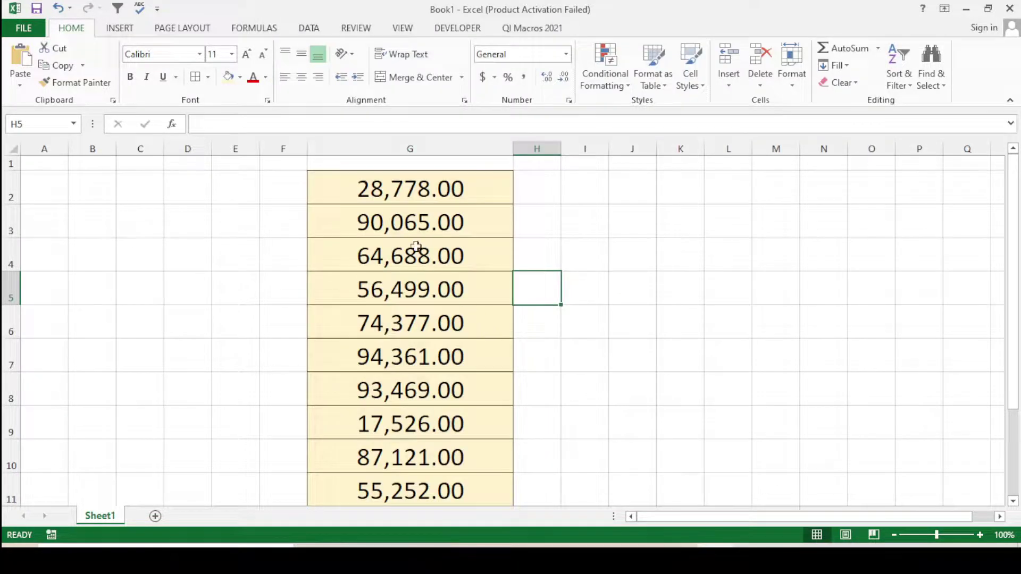
{"action": "key", "text": "Right"}
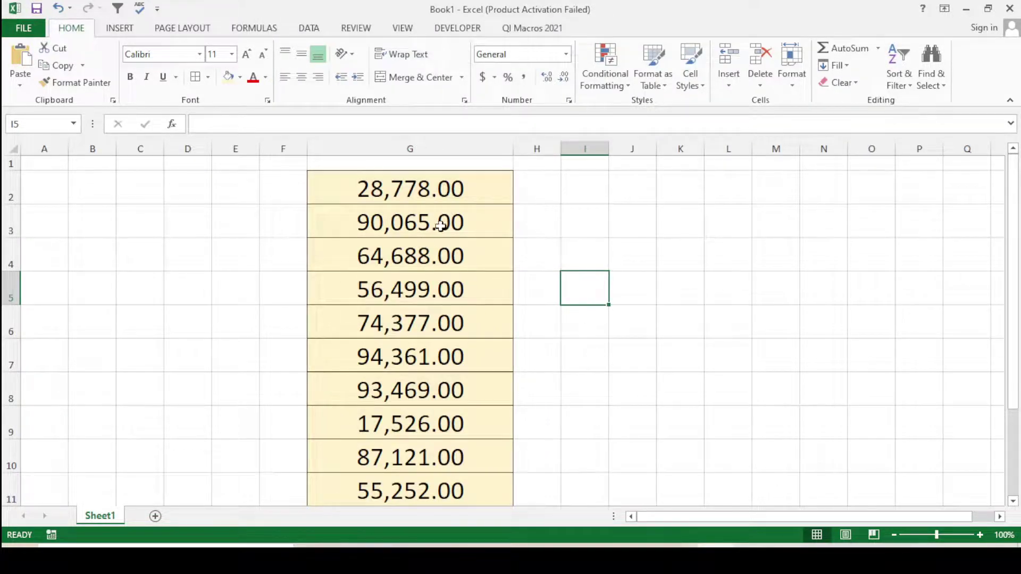
{"action": "scroll", "coordinate": [425, 417], "scroll_direction": "down", "scroll_amount": 2}
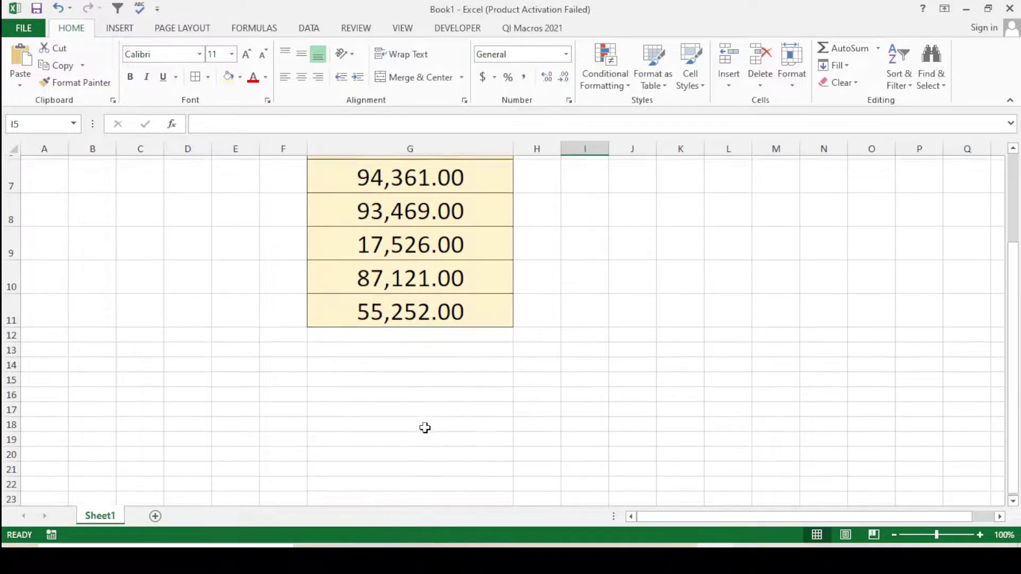
{"action": "scroll", "coordinate": [424, 423], "scroll_direction": "up", "scroll_amount": 1}
{"action": "scroll", "coordinate": [424, 424], "scroll_direction": "up", "scroll_amount": 1}
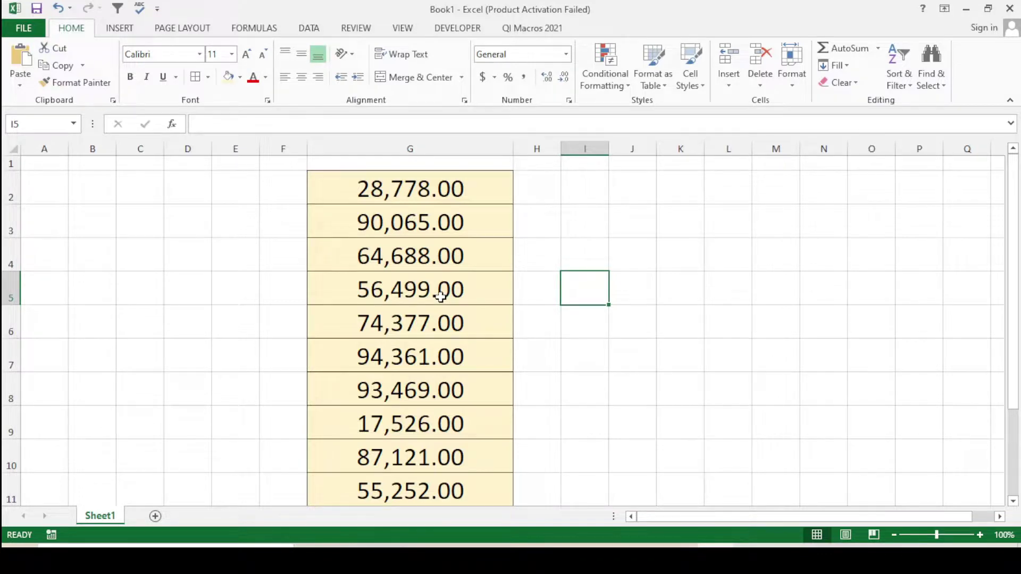
{"action": "scroll", "coordinate": [417, 299], "scroll_direction": "down", "scroll_amount": 3}
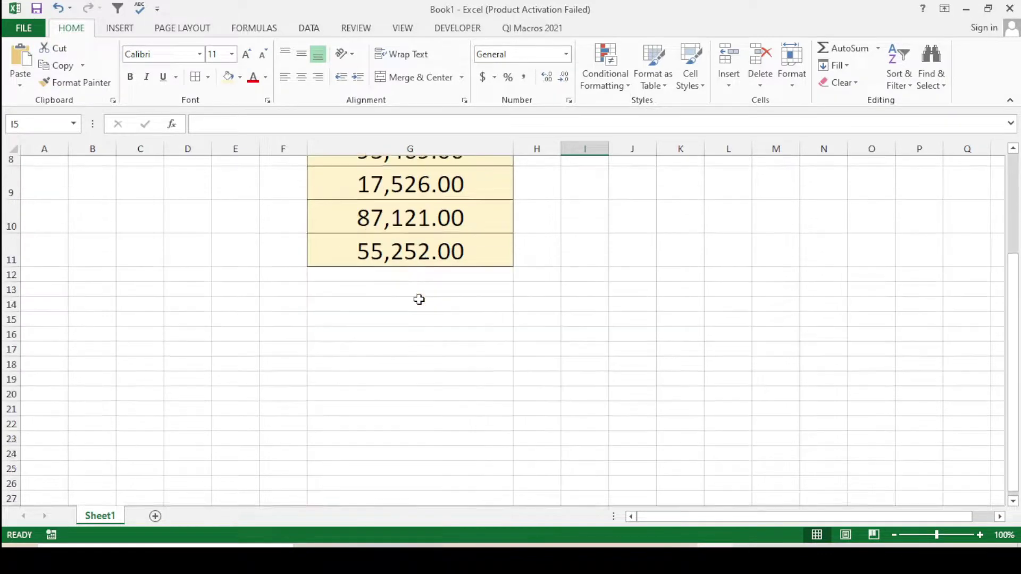
{"action": "scroll", "coordinate": [417, 299], "scroll_direction": "up", "scroll_amount": 3}
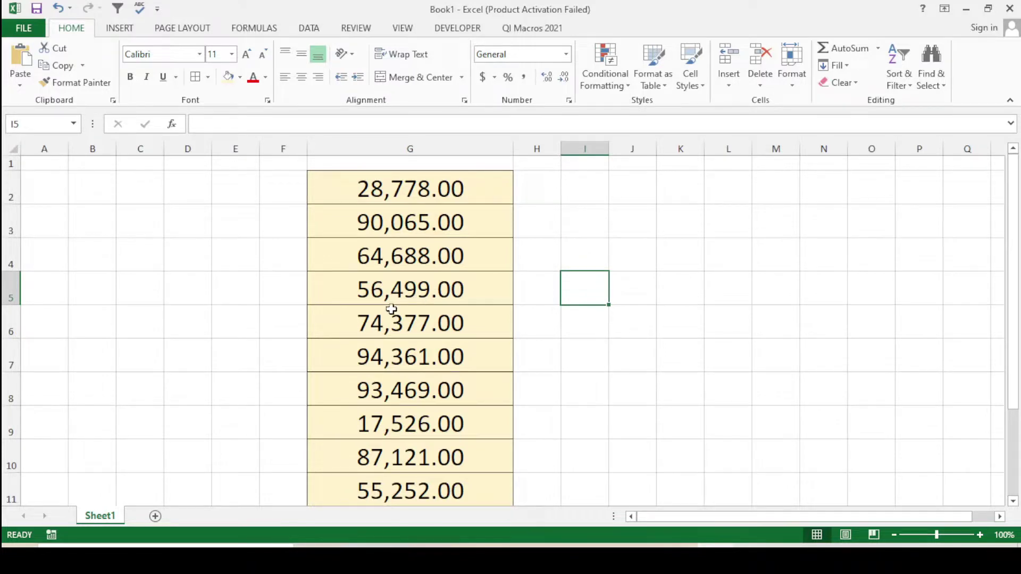